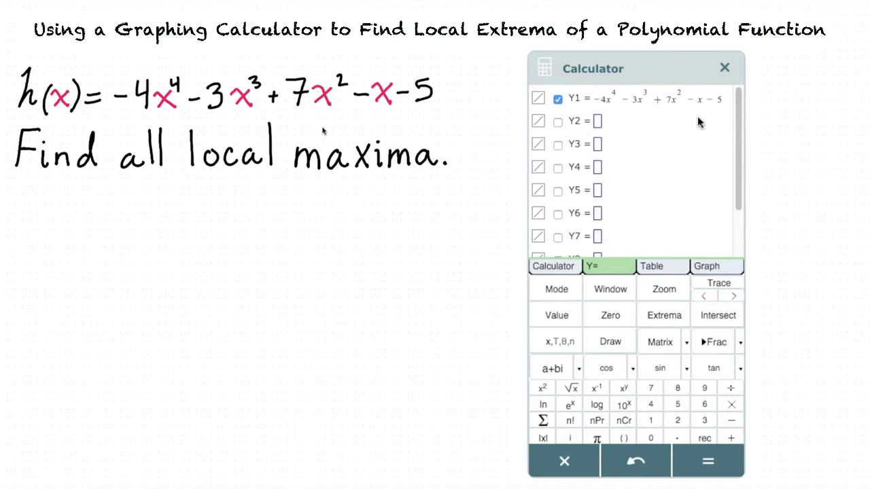
# - Graph Y1, then zoom out twice and back in twice to the -9 to 9 window
pyautogui.click(711, 267)
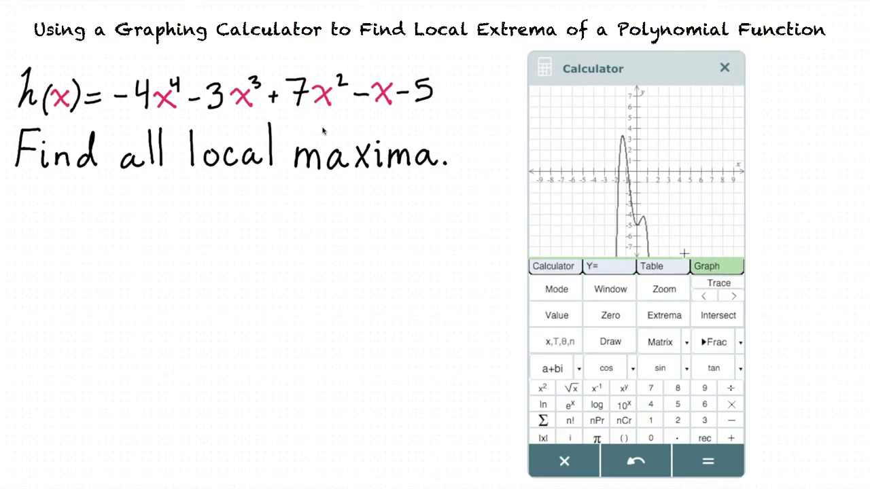
pyautogui.click(664, 289)
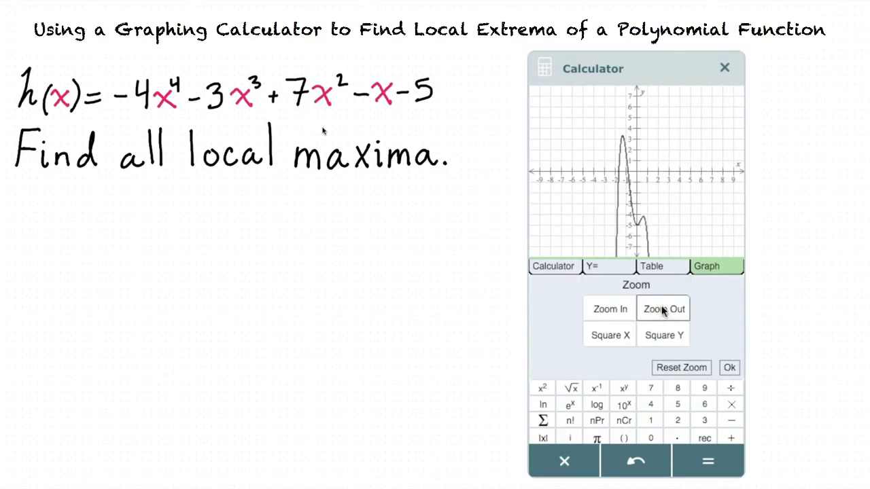
pyautogui.click(658, 308)
pyautogui.click(660, 306)
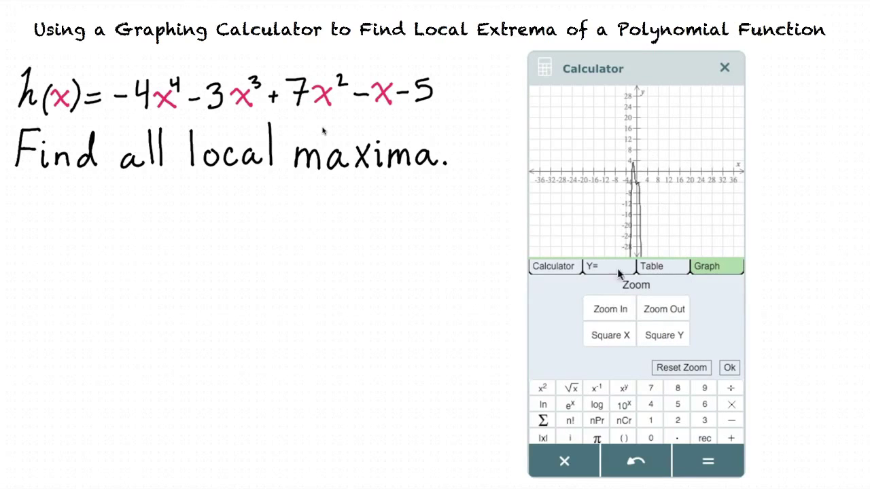
pyautogui.click(616, 309)
pyautogui.click(616, 307)
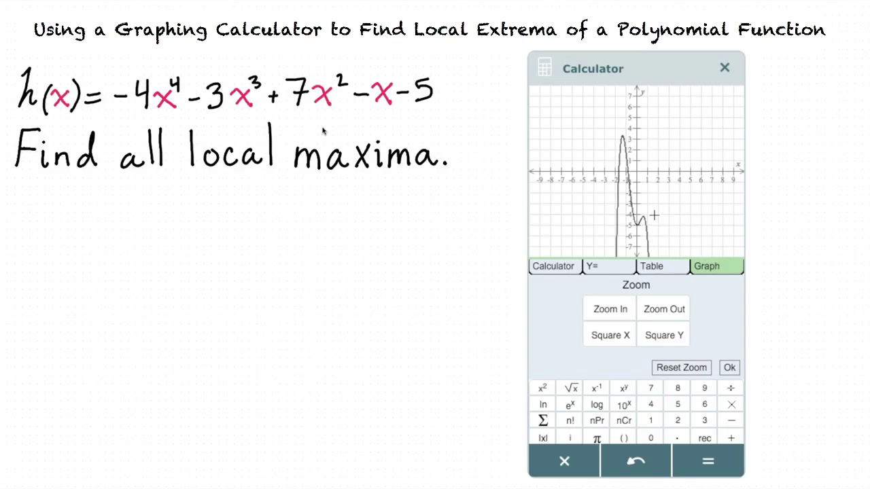
pyautogui.click(729, 368)
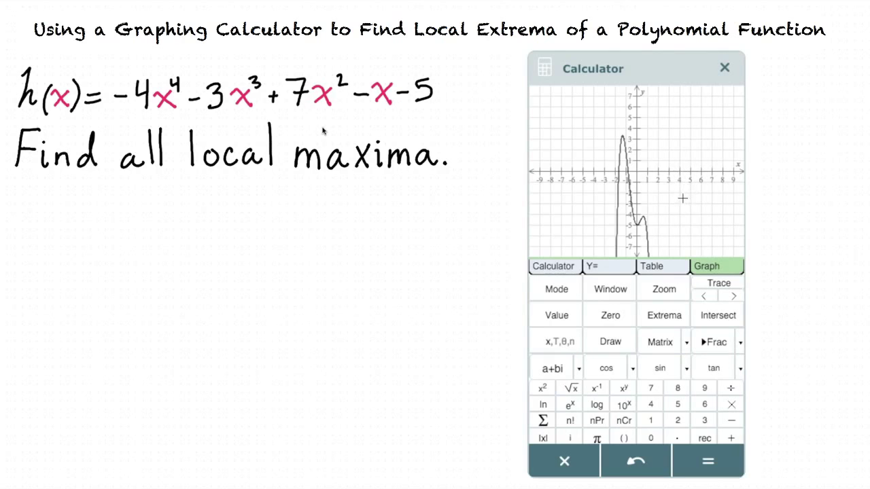
# - Use Extrema with bounds 0 and 1 to get Y1's maximum at about (0.6446, -4.2301)
pyautogui.click(670, 314)
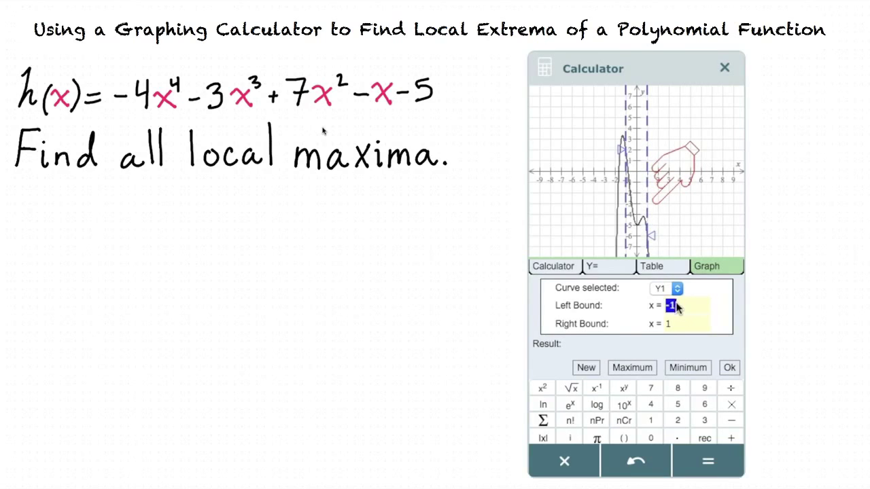
pyautogui.write('0')
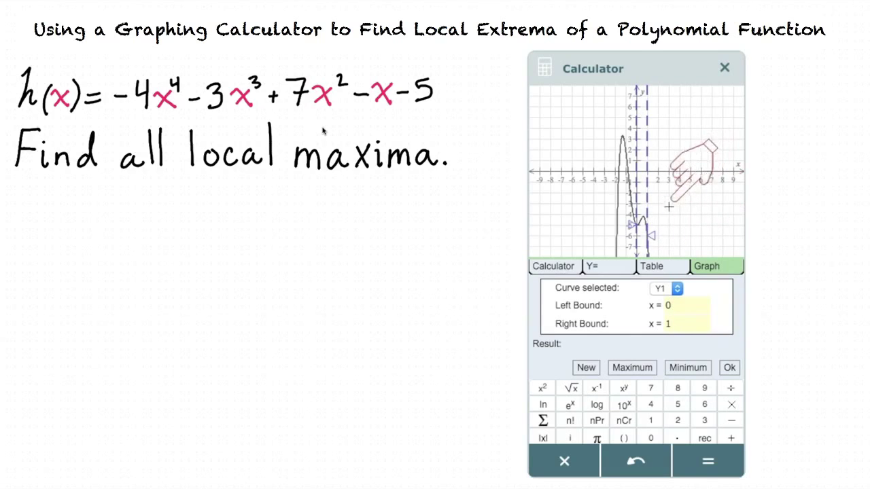
pyautogui.click(653, 224)
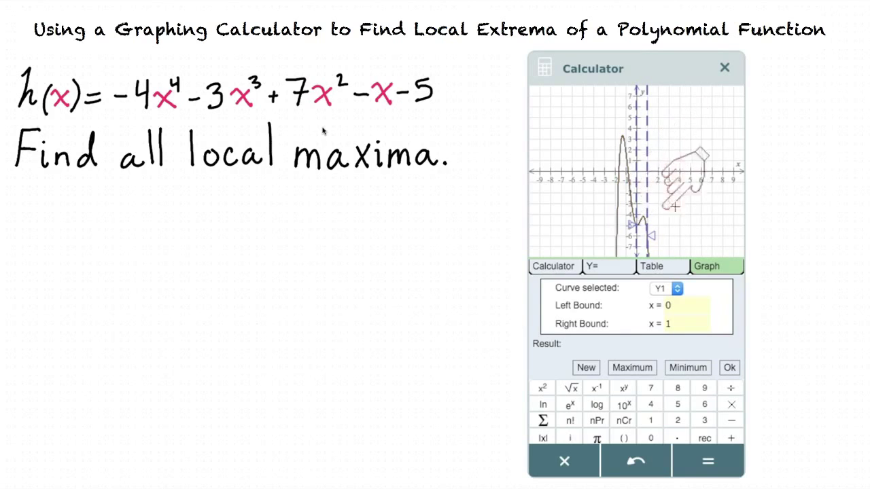
pyautogui.click(631, 368)
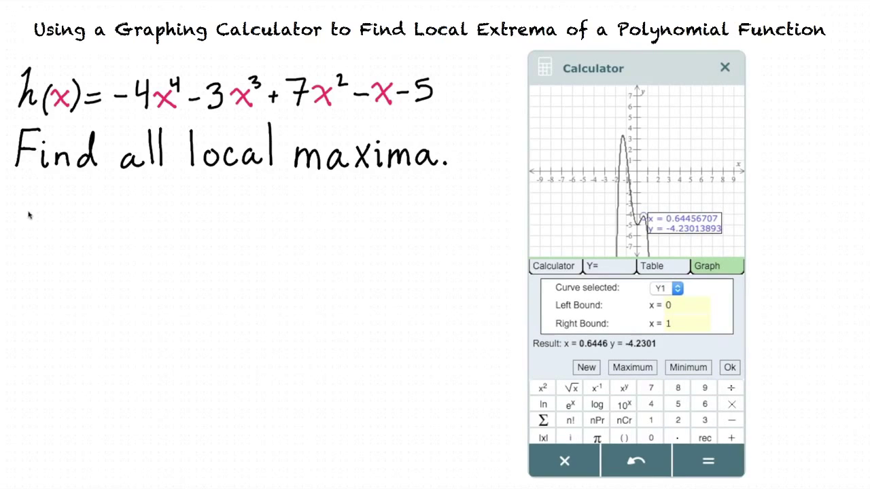
# - Handwrite (0.64,-4.23) on the whiteboard under 'Find all local maxima.'
pyautogui.moveTo(30, 203)
pyautogui.mouseDown()
pyautogui.moveTo(32, 237)
pyautogui.moveTo(56, 217)
pyautogui.moveTo(71, 235)
pyautogui.moveTo(117, 222)
pyautogui.mouseUp()
pyautogui.moveTo(114, 208)
pyautogui.mouseDown()
pyautogui.moveTo(113, 236)
pyautogui.moveTo(125, 242)
pyautogui.mouseUp()
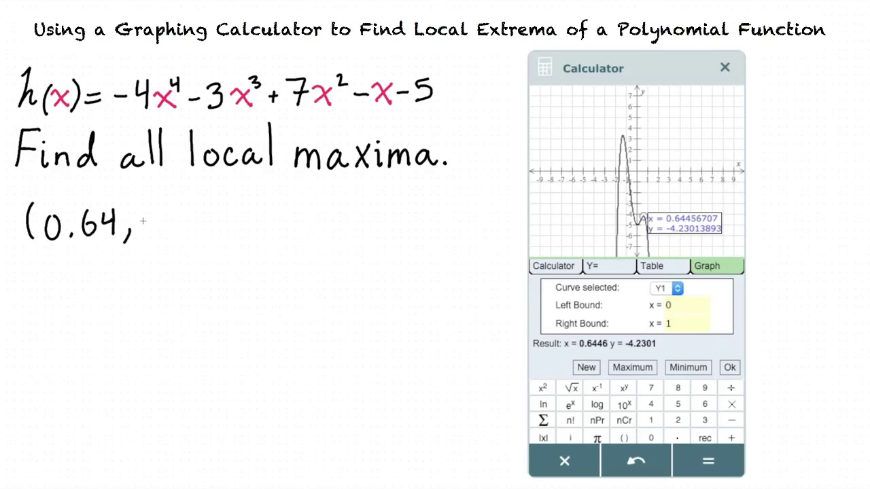
pyautogui.moveTo(164, 204); pyautogui.dragTo(170, 236)
pyautogui.moveTo(187, 208)
pyautogui.mouseDown()
pyautogui.moveTo(198, 205)
pyautogui.moveTo(203, 232)
pyautogui.moveTo(210, 231)
pyautogui.mouseUp()
pyautogui.moveTo(210, 205)
pyautogui.mouseDown()
pyautogui.moveTo(222, 213)
pyautogui.moveTo(216, 228)
pyautogui.mouseUp()
pyautogui.moveTo(229, 191); pyautogui.dragTo(231, 234)
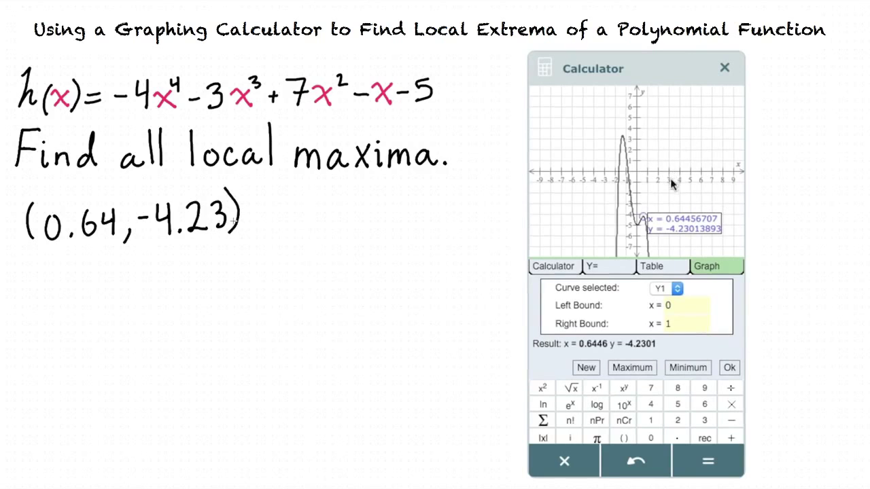
# - Start a new Y1 extrema search with bounds -1.8571 and -0.5714, giving a maximum at about (-1.2827, 3.303)
pyautogui.click(587, 369)
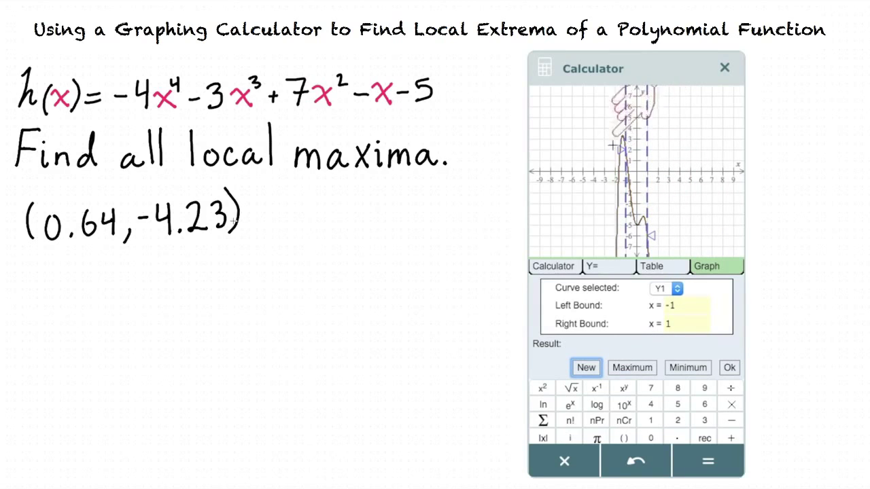
pyautogui.click(650, 125)
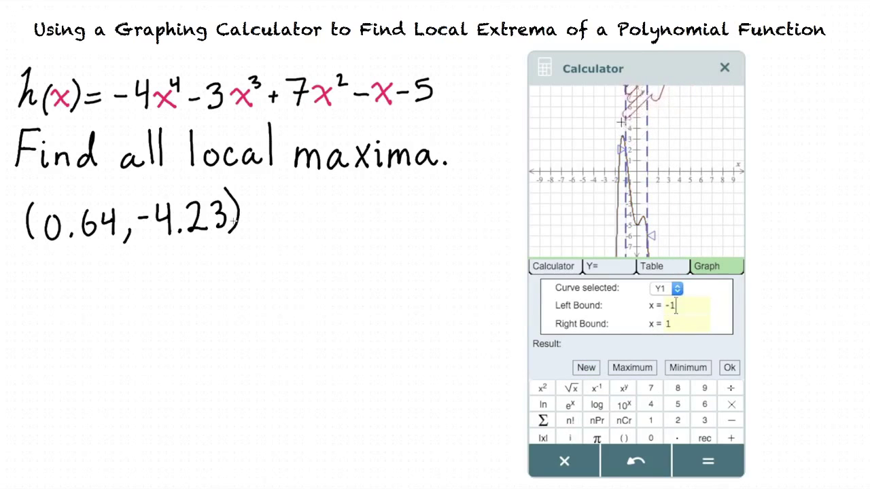
pyautogui.moveTo(625, 136); pyautogui.dragTo(617, 140)
pyautogui.moveTo(647, 203); pyautogui.dragTo(629, 170)
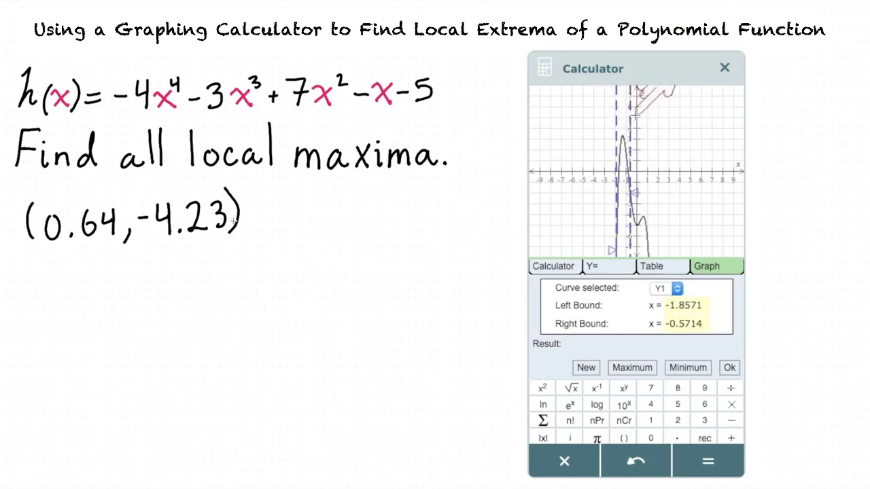
pyautogui.click(632, 367)
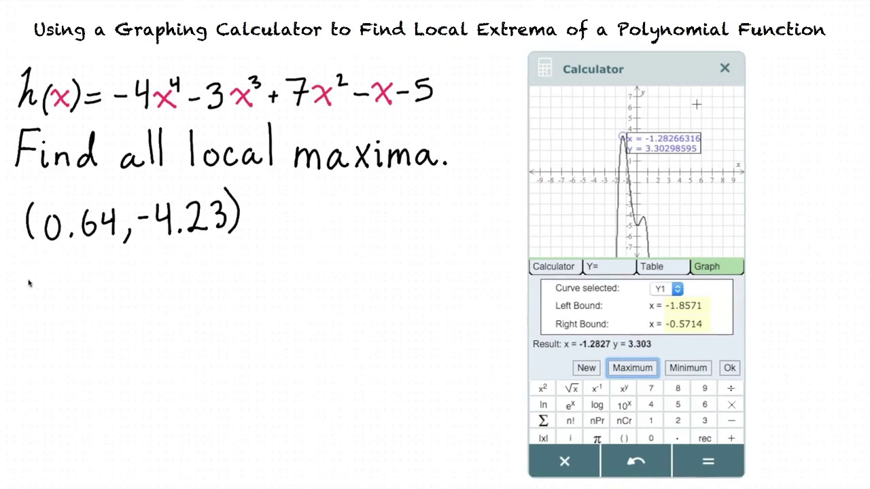
# - Handwrite (-1.28, 3.30) below the first point
pyautogui.moveTo(34, 261)
pyautogui.mouseDown()
pyautogui.moveTo(31, 294)
pyautogui.moveTo(65, 296)
pyautogui.moveTo(72, 279)
pyautogui.moveTo(94, 294)
pyautogui.mouseUp()
pyautogui.moveTo(114, 268)
pyautogui.mouseDown()
pyautogui.moveTo(109, 294)
pyautogui.moveTo(115, 276)
pyautogui.moveTo(123, 295)
pyautogui.mouseUp()
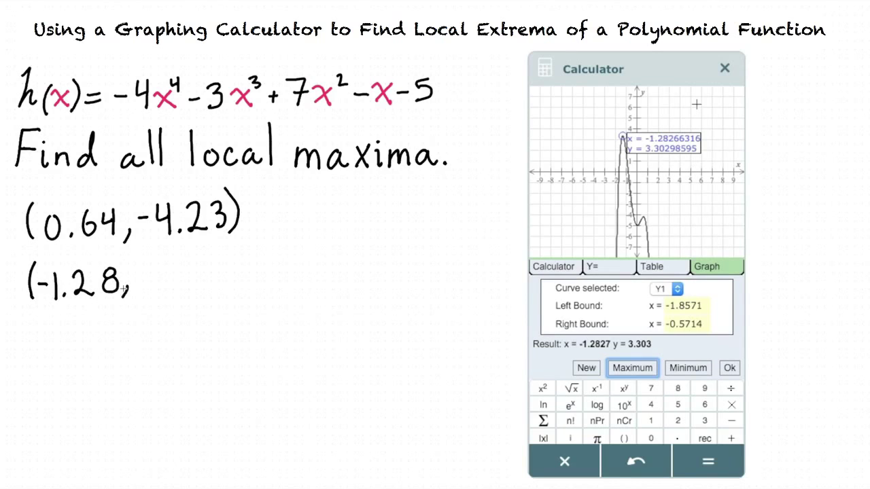
pyautogui.moveTo(143, 265)
pyautogui.mouseDown()
pyautogui.moveTo(154, 271)
pyautogui.moveTo(146, 292)
pyautogui.mouseUp()
pyautogui.moveTo(185, 266)
pyautogui.mouseDown()
pyautogui.moveTo(197, 275)
pyautogui.moveTo(186, 292)
pyautogui.mouseUp()
pyautogui.moveTo(210, 266)
pyautogui.mouseDown()
pyautogui.moveTo(204, 279)
pyautogui.moveTo(209, 267)
pyautogui.moveTo(227, 292)
pyautogui.mouseUp()
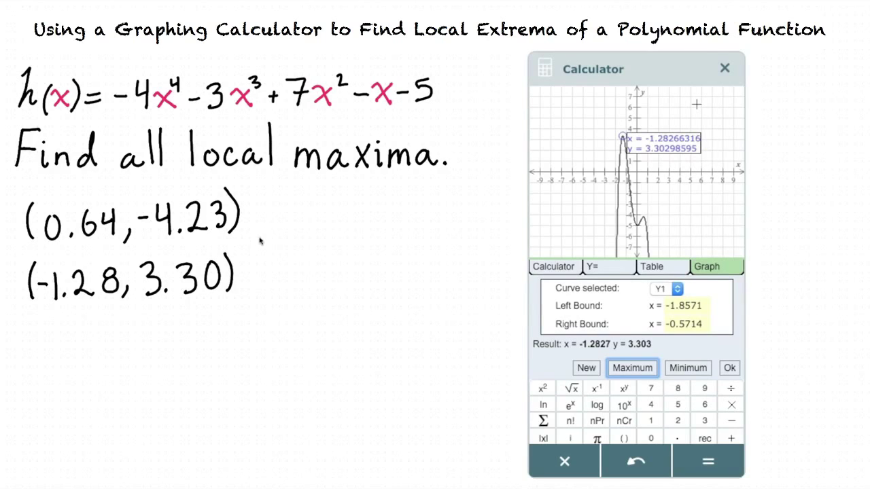
# - Write 'and' after (0.64,-4.23) and box both points in yellow
pyautogui.moveTo(269, 219)
pyautogui.mouseDown()
pyautogui.moveTo(272, 228)
pyautogui.moveTo(299, 226)
pyautogui.mouseUp()
pyautogui.moveTo(315, 213)
pyautogui.mouseDown()
pyautogui.moveTo(322, 208)
pyautogui.moveTo(323, 226)
pyautogui.mouseUp()
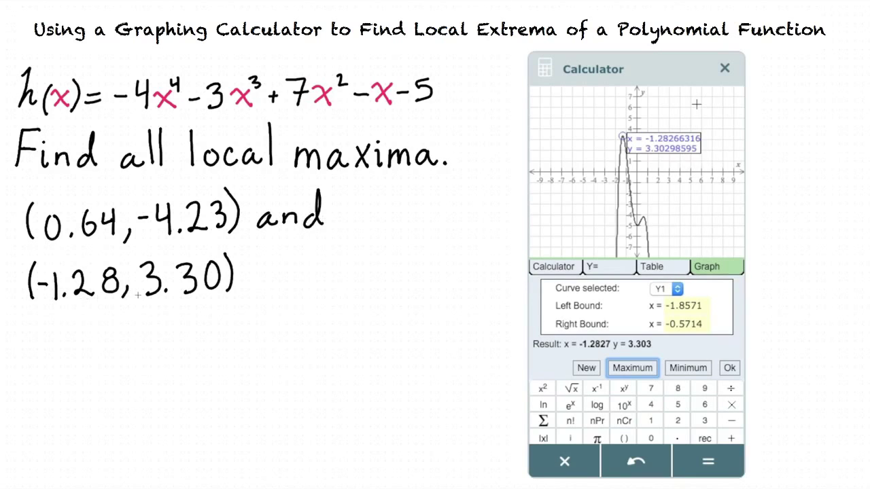
pyautogui.moveTo(12, 182); pyautogui.dragTo(16, 184)
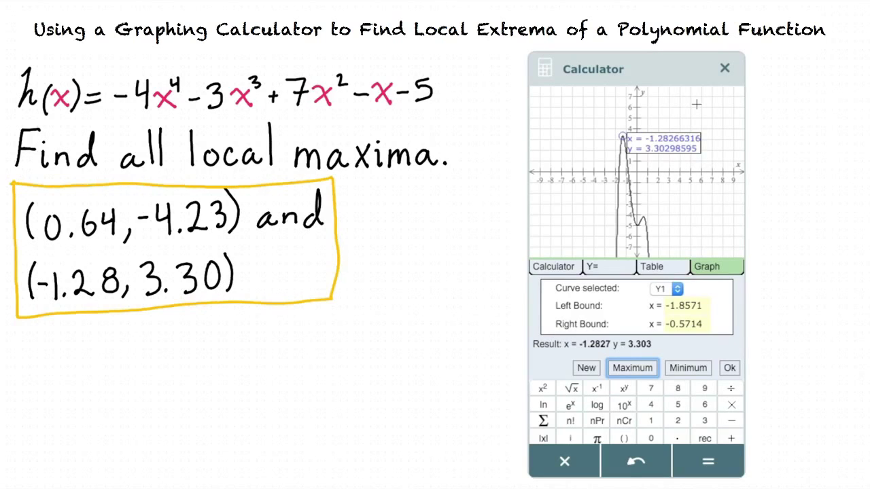